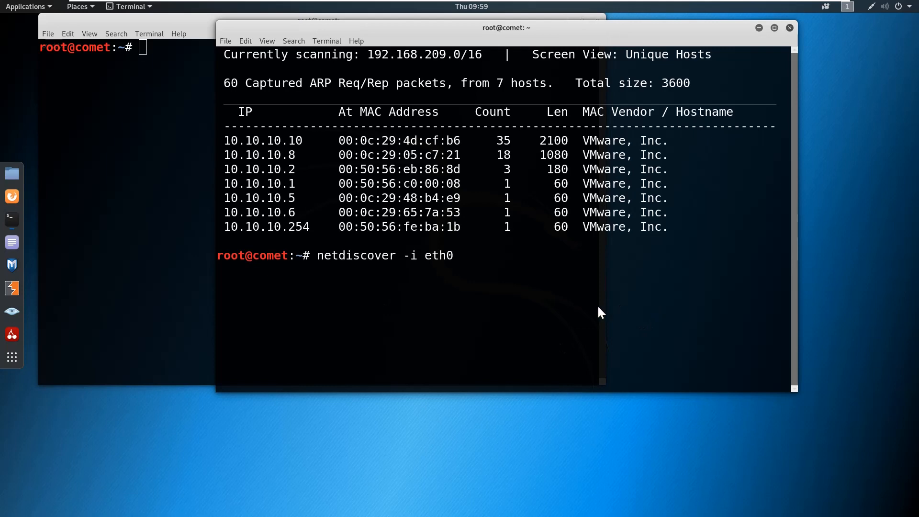
Step: Launch Wireshark from the terminal in place of the pending netdiscover command
{"action": "key", "text": "BackSpace"}
{"action": "key", "text": "BackSpace"}
{"action": "key", "text": "BackSpace"}
{"action": "key", "text": "BackSpace"}
{"action": "key", "text": "BackSpace"}
{"action": "key", "text": "BackSpace"}
{"action": "key", "text": "BackSpace"}
{"action": "key", "text": "BackSpace"}
{"action": "key", "text": "BackSpace"}
{"action": "key", "text": "BackSpace"}
{"action": "key", "text": "BackSpace"}
{"action": "key", "text": "BackSpace"}
{"action": "key", "text": "BackSpace"}
{"action": "key", "text": "BackSpace"}
{"action": "key", "text": "BackSpace"}
{"action": "key", "text": "BackSpace"}
{"action": "key", "text": "BackSpace"}
{"action": "key", "text": "BackSpace"}
{"action": "key", "text": "BackSpace"}
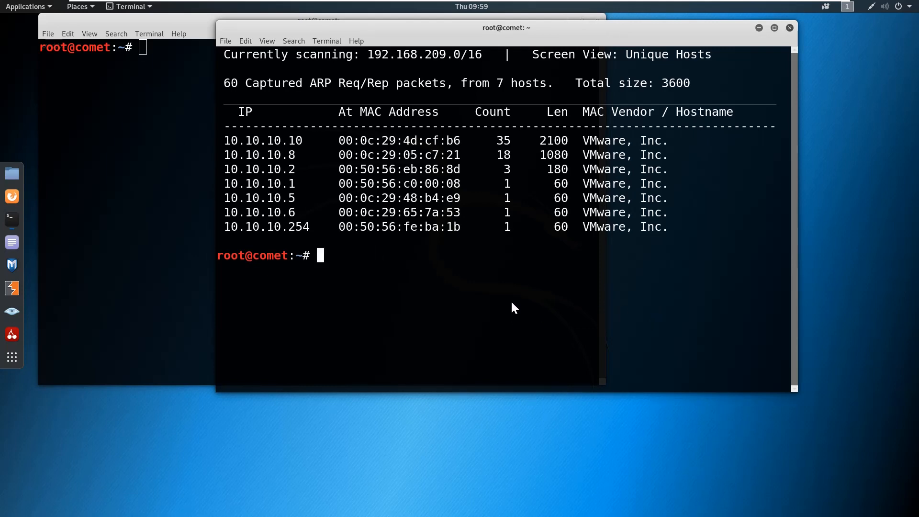
{"action": "type", "text": "wireshark"}
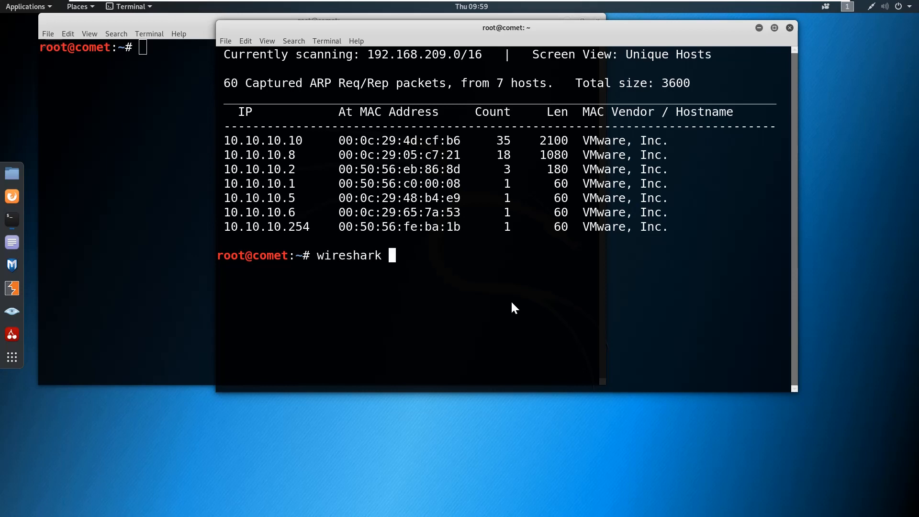
{"action": "key", "text": "Return"}
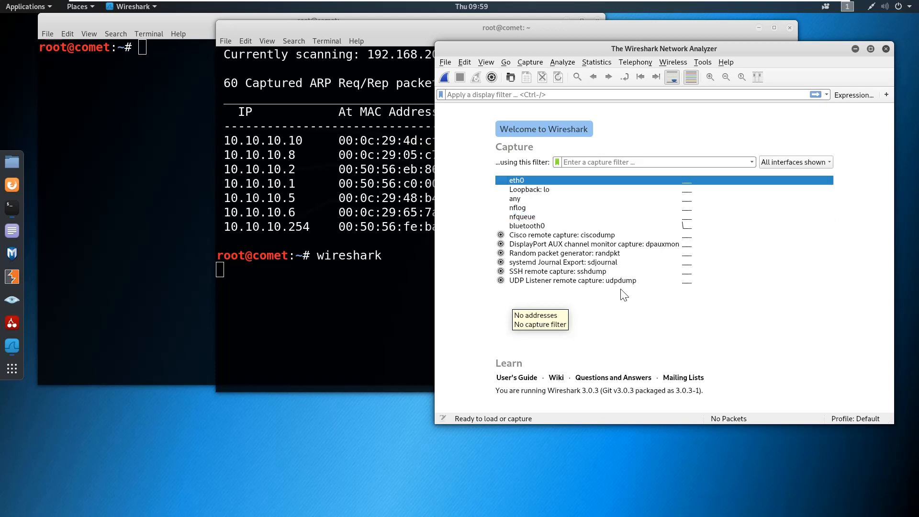
Step: Maximize the Wireshark window and start a live packet capture on the eth0 interface
{"action": "left_click", "coordinate": [871, 49]}
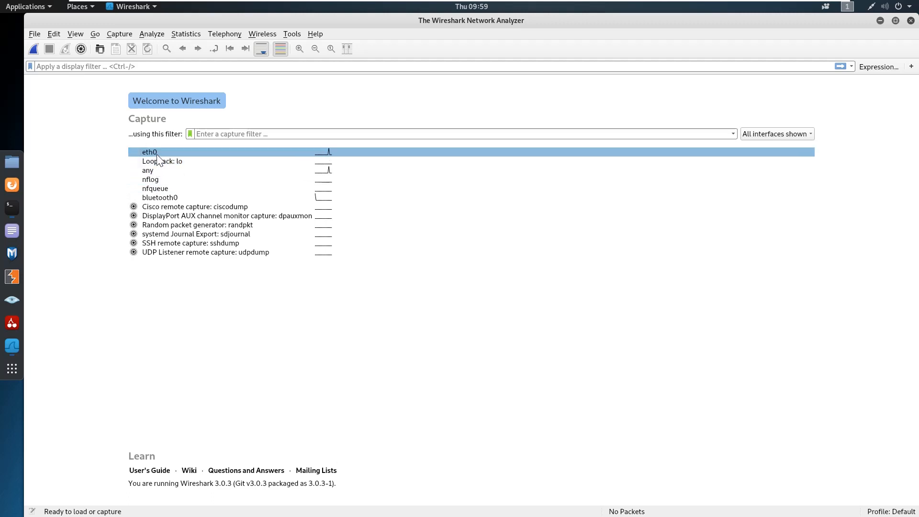
{"action": "mouse_move", "coordinate": [158, 156]}
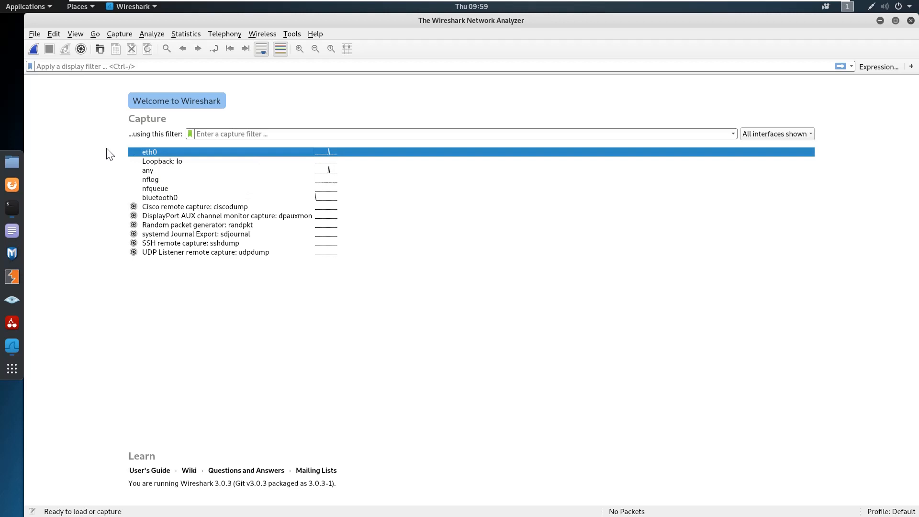
{"action": "left_click", "coordinate": [34, 51]}
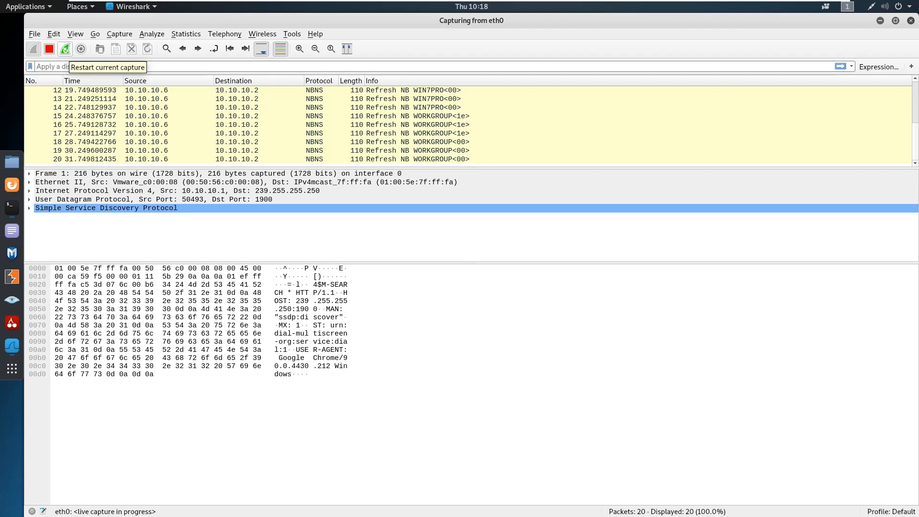
Step: Restart the eth0 capture without saving the captured packets, and restore the Wireshark window to its smaller size
{"action": "left_click", "coordinate": [65, 49]}
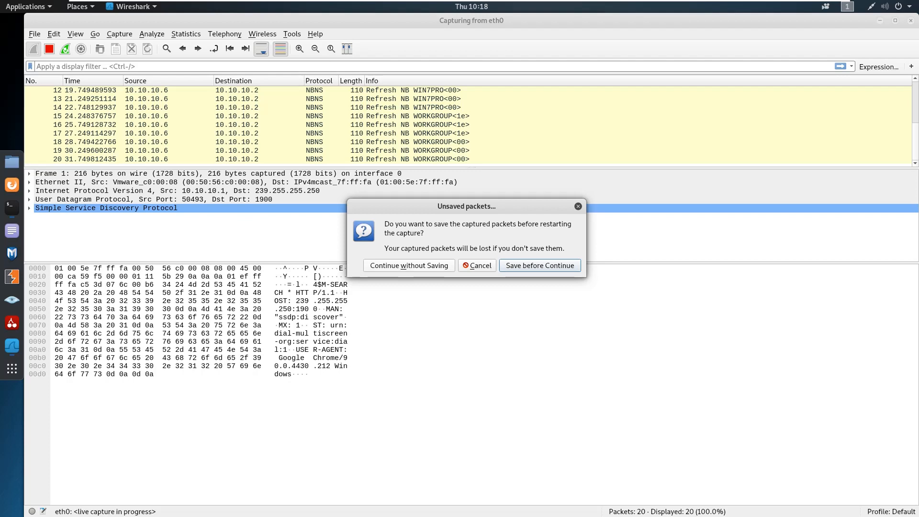
{"action": "left_click", "coordinate": [409, 265]}
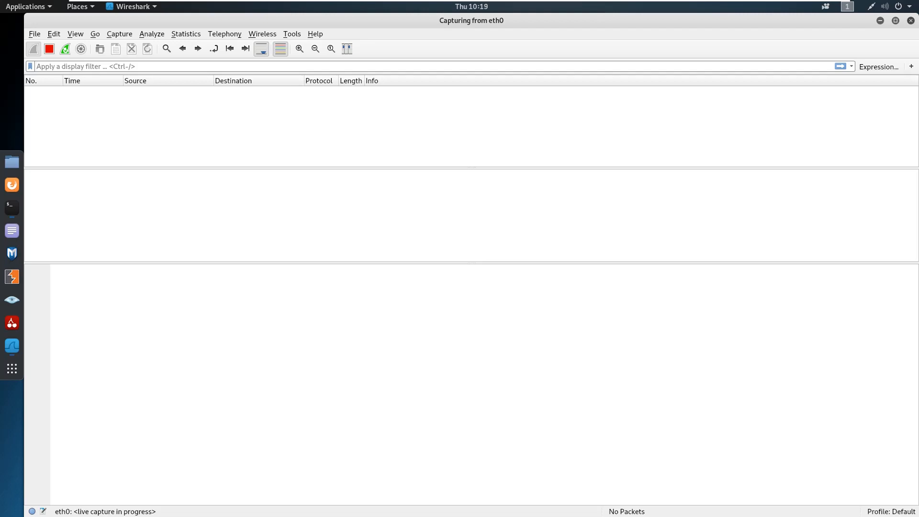
{"action": "left_click_drag", "start_coordinate": [471, 21], "coordinate": [621, 55]}
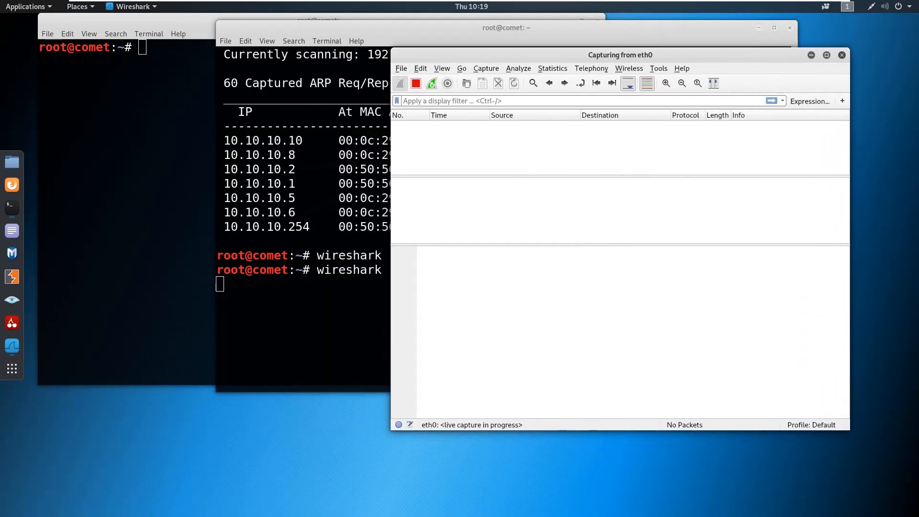
Step: In the idle terminal window, try to run nmap without the -O option against the incomplete address 10.10
{"action": "left_click", "coordinate": [127, 158]}
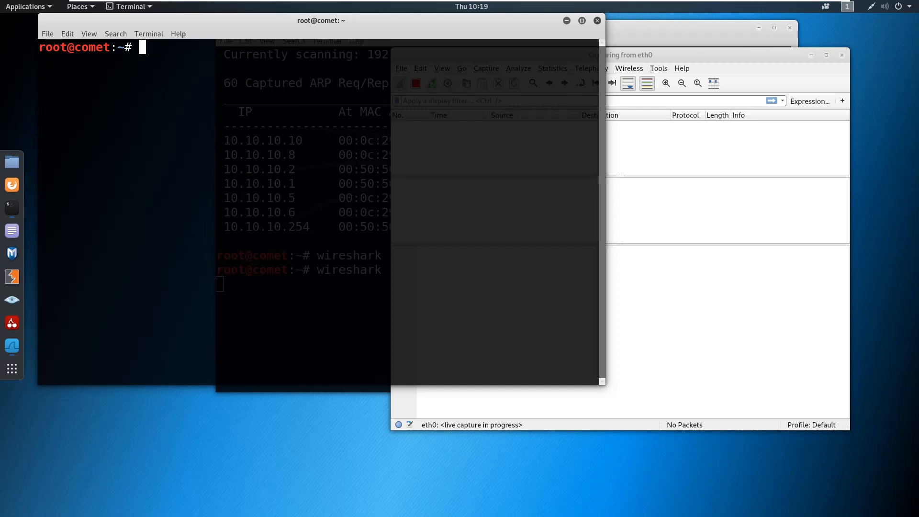
{"action": "key", "text": "Up"}
{"action": "key", "text": "Up"}
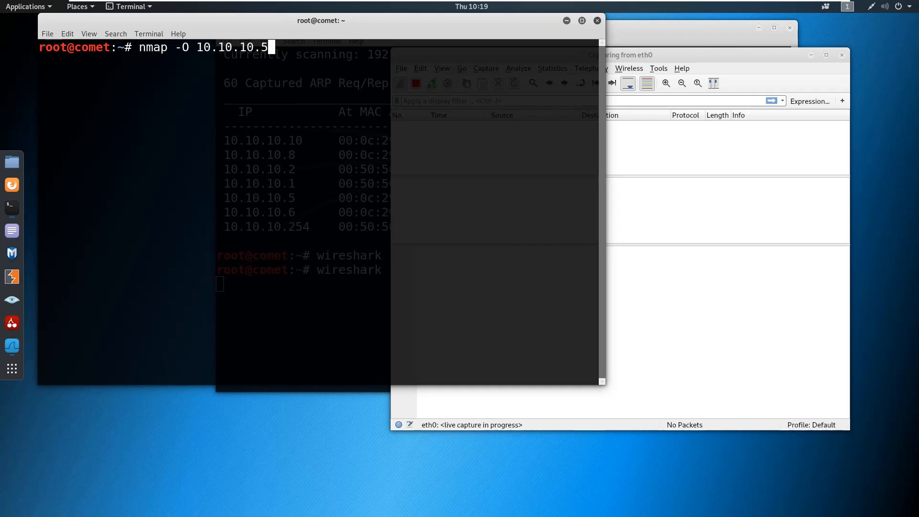
{"action": "key", "text": "BackSpace"}
{"action": "key", "text": "BackSpace"}
{"action": "key", "text": "BackSpace"}
{"action": "key", "text": "BackSpace"}
{"action": "key", "text": "BackSpace"}
{"action": "key", "text": "BackSpace"}
{"action": "key", "text": "BackSpace"}
{"action": "key", "text": "BackSpace"}
{"action": "key", "text": "BackSpace"}
{"action": "key", "text": "BackSpace"}
{"action": "key", "text": "BackSpace"}
{"action": "key", "text": "BackSpace"}
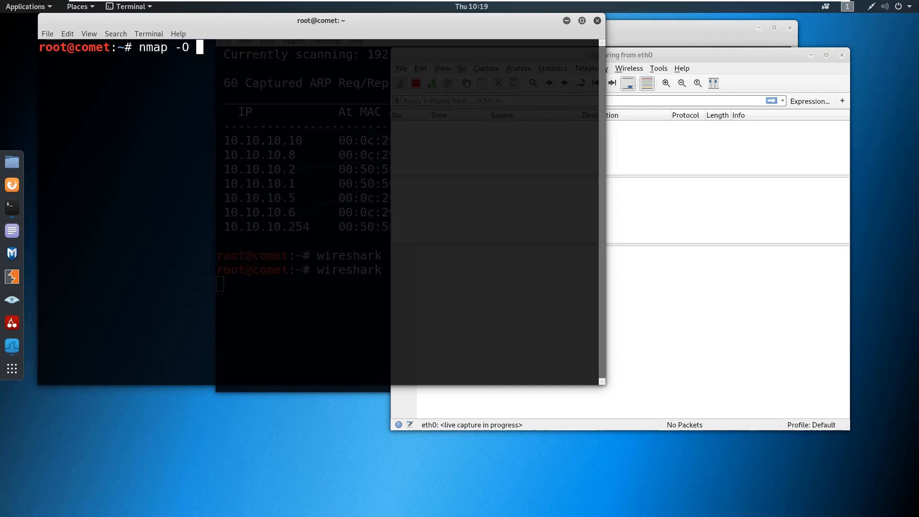
{"action": "key", "text": "BackSpace"}
{"action": "type", "text": "10.10."}
{"action": "key", "text": "Return"}
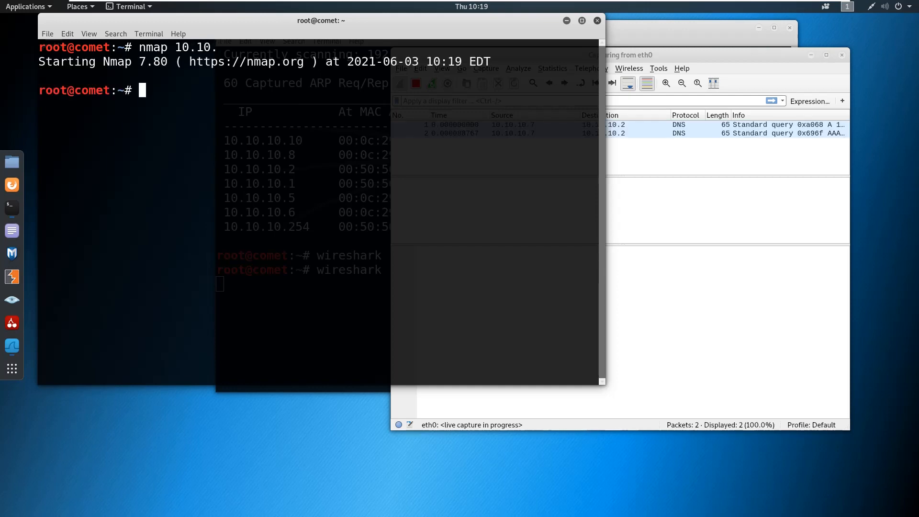
Step: Complete the nmap target address as 10.10.10.8 and run the scan
{"action": "key", "text": "Up"}
{"action": "type", "text": "10"}
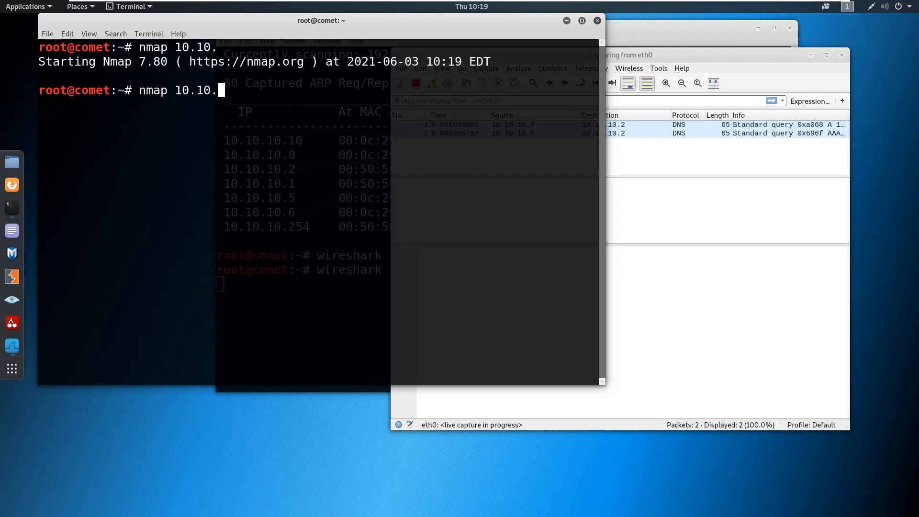
{"action": "type", "text": ".8"}
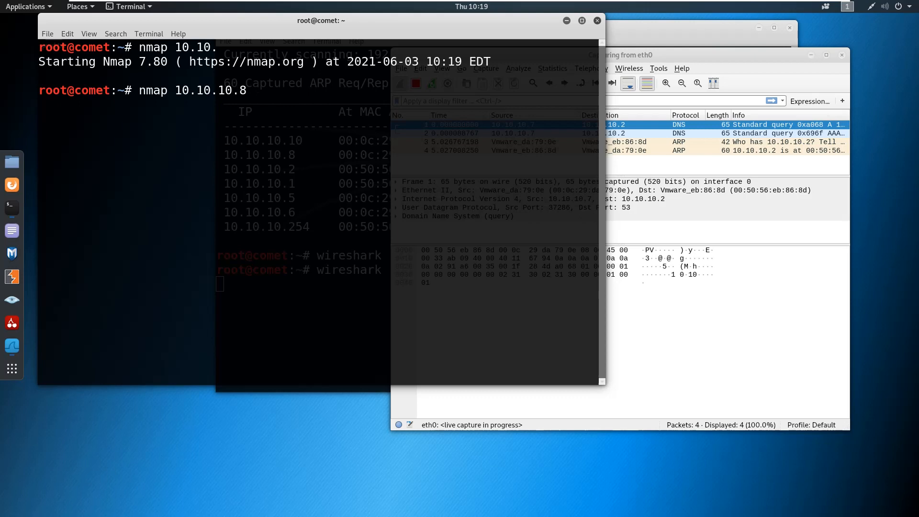
{"action": "key", "text": "Return"}
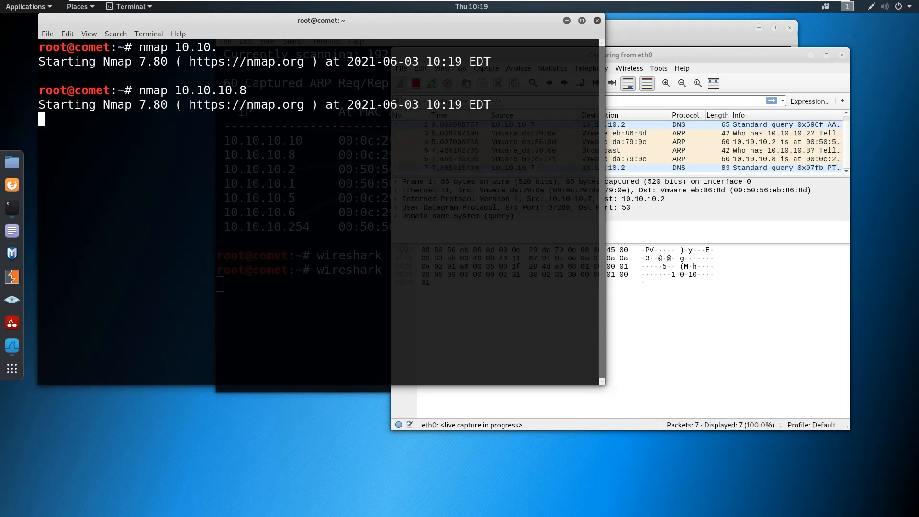
Step: Switch to Wireshark, enlarge its window and packet list pane, and review the TCP packets captured during the scan
{"action": "key", "text": "alt+Tab"}
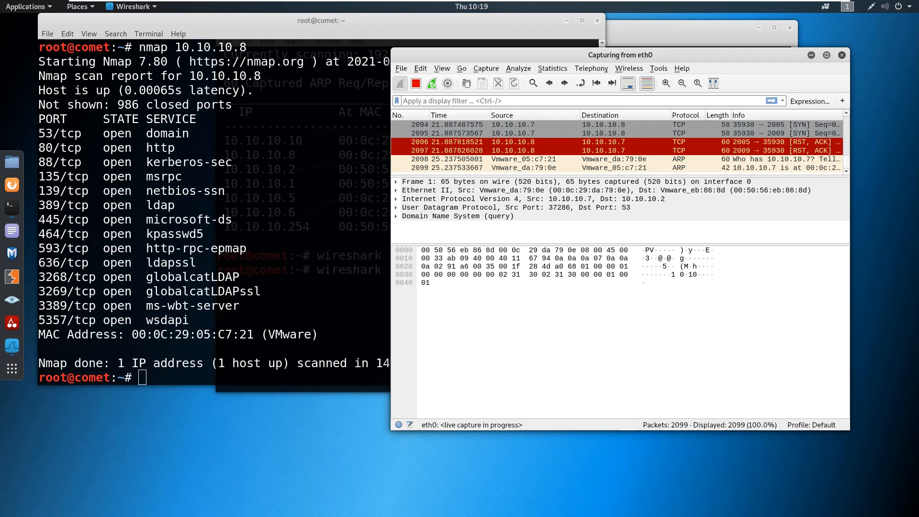
{"action": "left_click", "coordinate": [826, 55]}
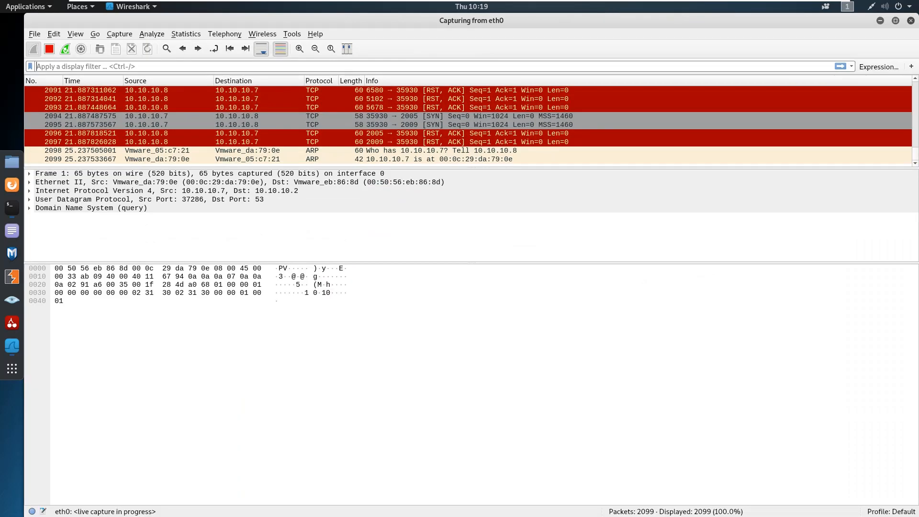
{"action": "left_click_drag", "start_coordinate": [471, 167], "coordinate": [472, 287]}
{"action": "scroll", "coordinate": [471, 192], "scroll_direction": "up", "scroll_amount": 5}
{"action": "scroll", "coordinate": [467, 185], "scroll_direction": "up", "scroll_amount": 20}
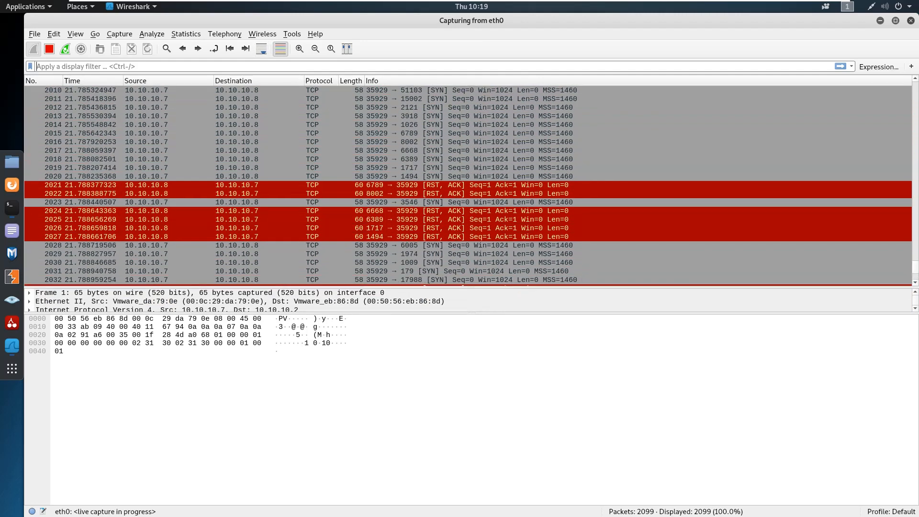
{"action": "scroll", "coordinate": [468, 185], "scroll_direction": "up", "scroll_amount": 20}
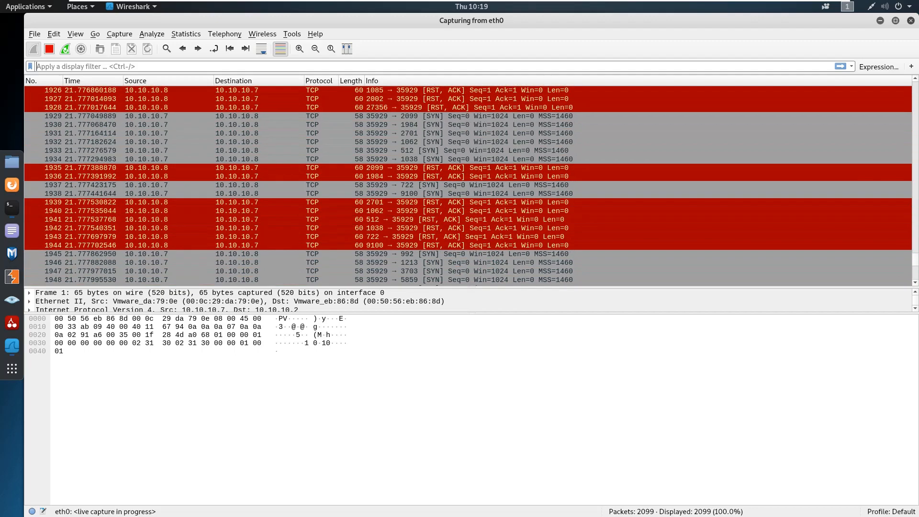
{"action": "scroll", "coordinate": [468, 185], "scroll_direction": "up", "scroll_amount": 20}
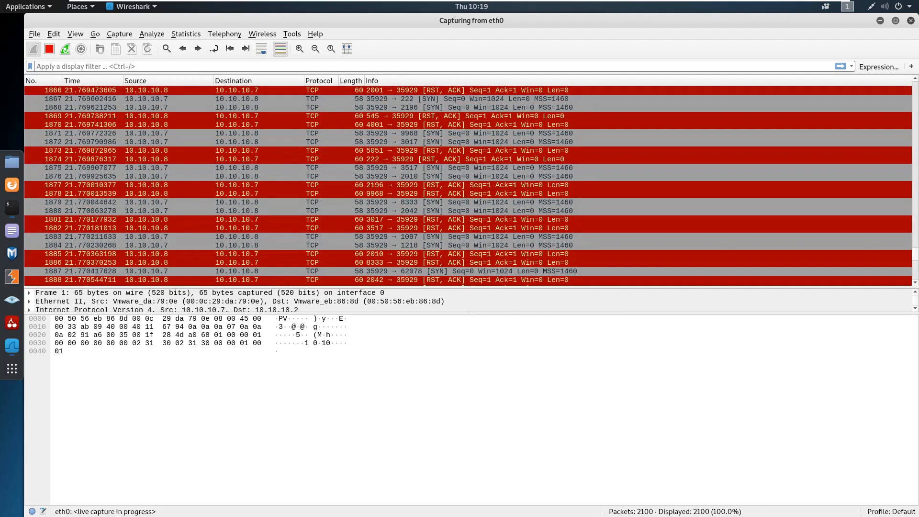
{"action": "scroll", "coordinate": [468, 185], "scroll_direction": "up", "scroll_amount": 16}
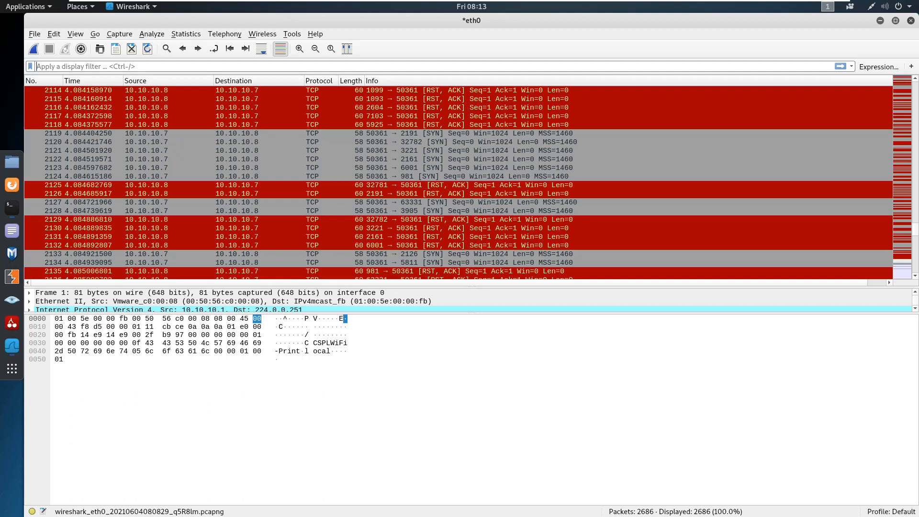
Step: Apply the display filter ip.addr == 10.10.10.8 and select the RST, ACK reply from port 554
{"action": "type", "text": "ip"}
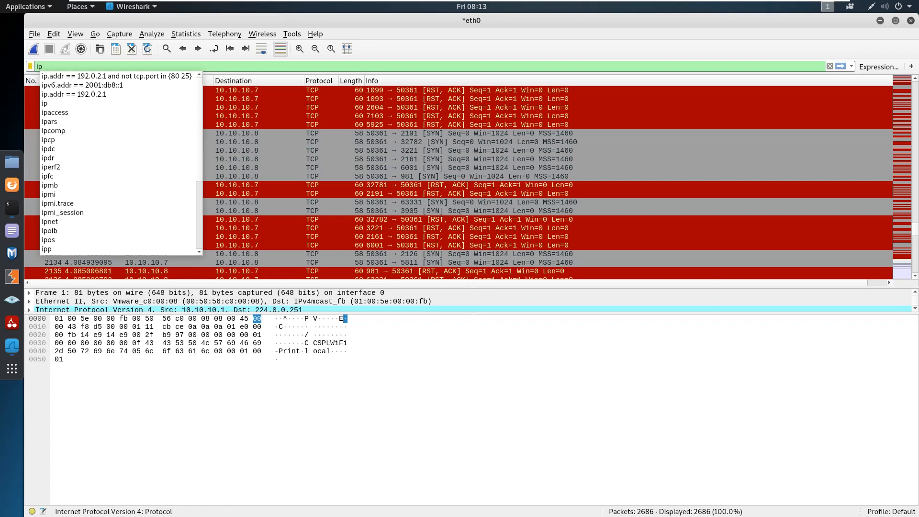
{"action": "type", "text": "."}
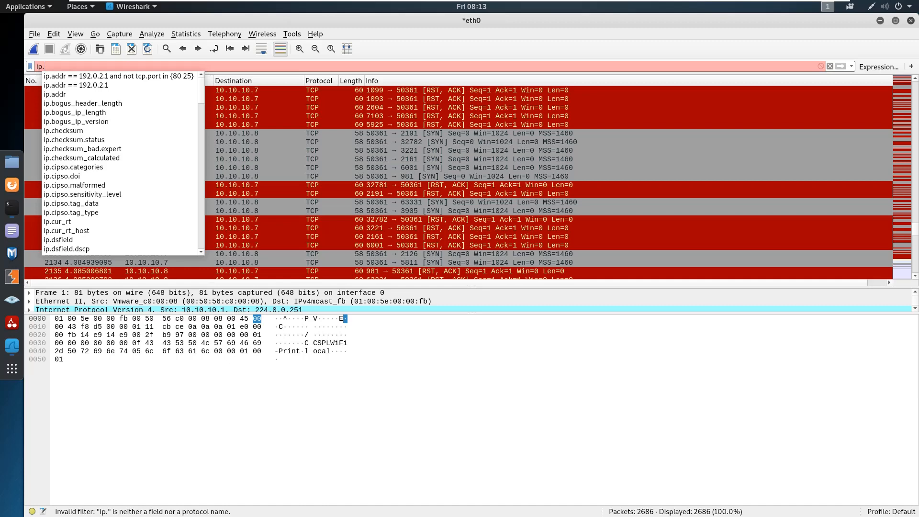
{"action": "type", "text": "addr "}
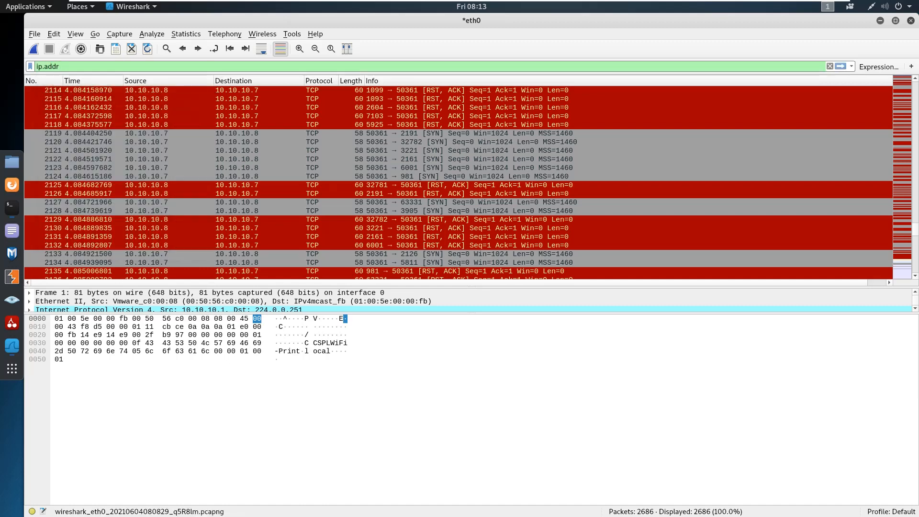
{"action": "type", "text": "== "}
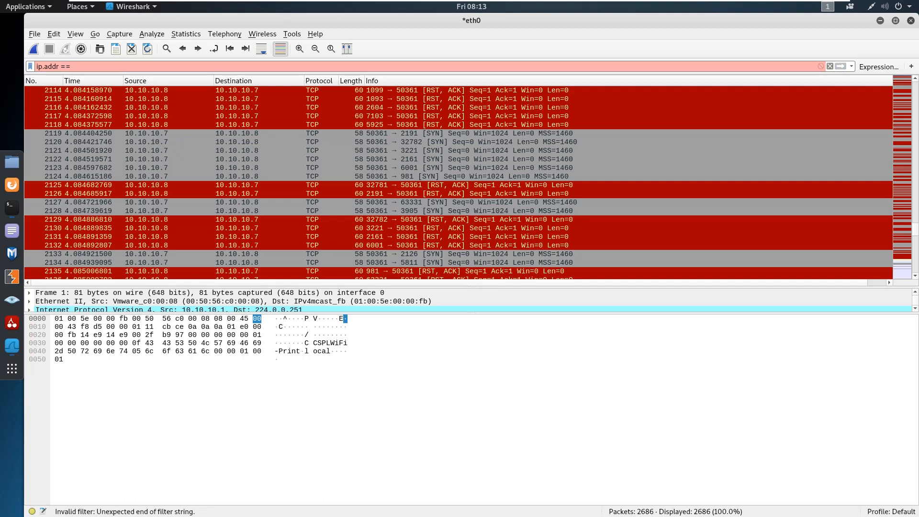
{"action": "type", "text": "10.10.1"}
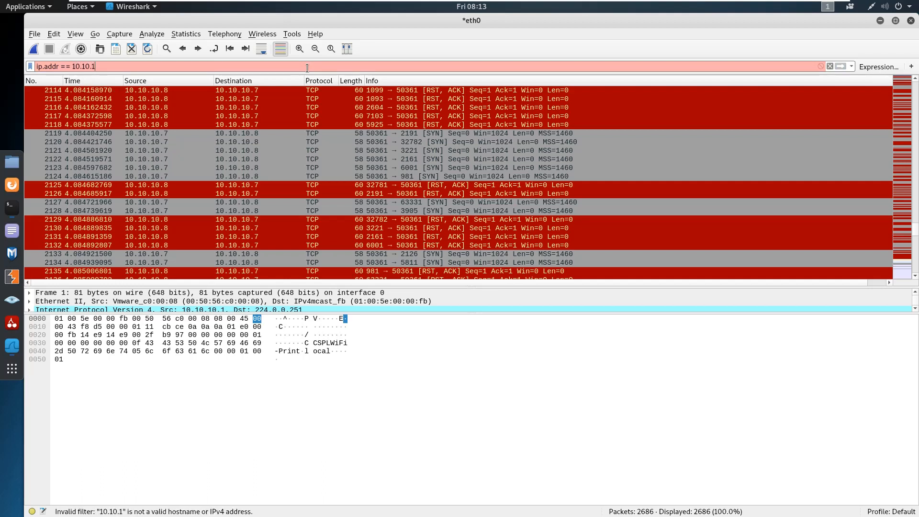
{"action": "type", "text": "0.8"}
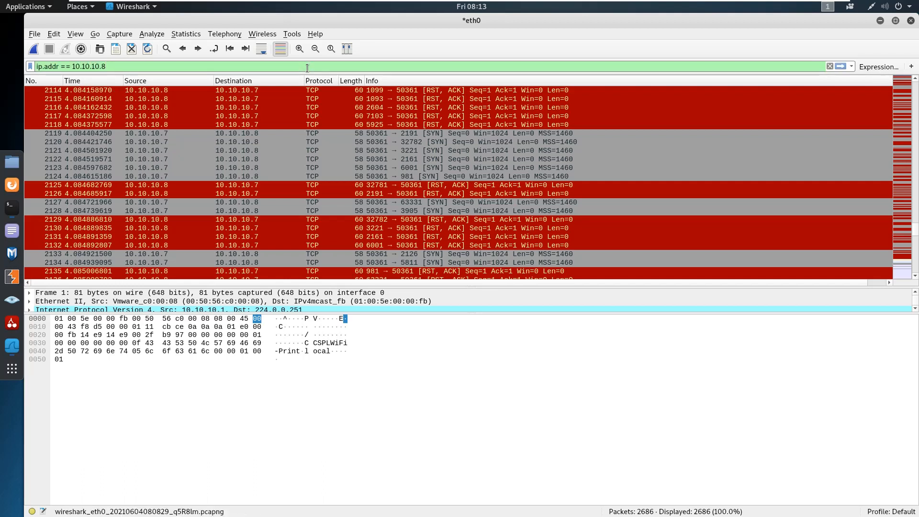
{"action": "key", "text": "Return"}
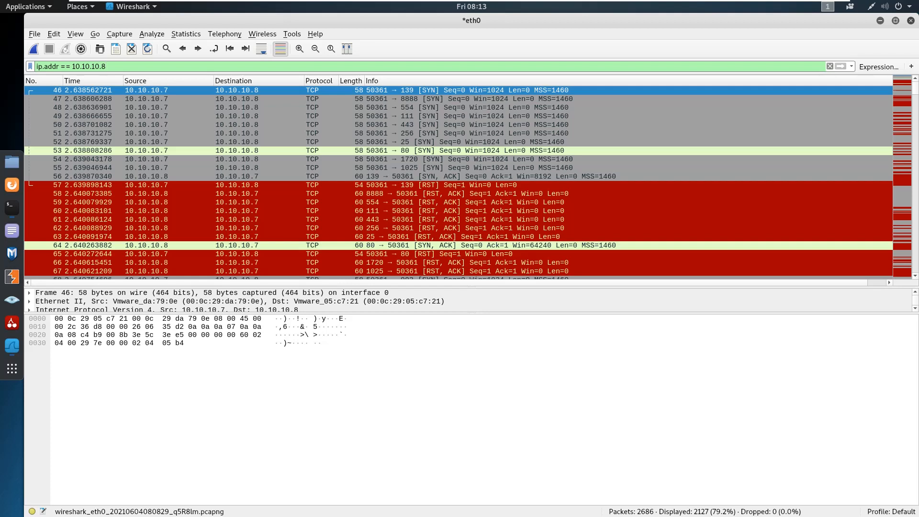
{"action": "left_click", "coordinate": [458, 202]}
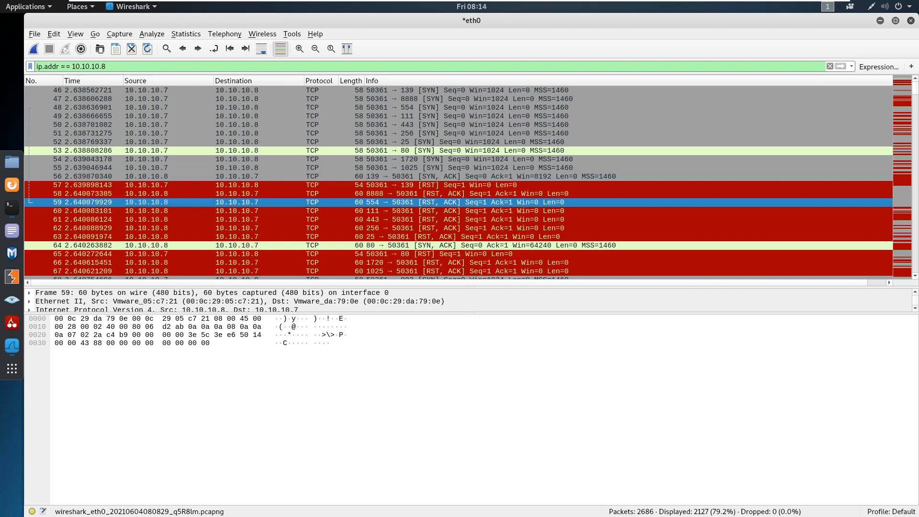
Step: Change the display filter to ip.src == 10.10.10.8 and apply it to the packet list
{"action": "key", "text": "Left"}
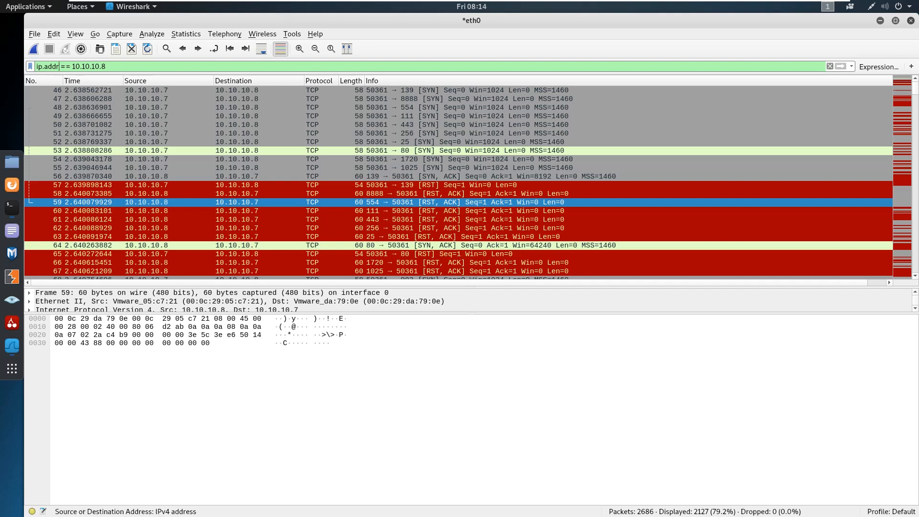
{"action": "key", "text": "BackSpace"}
{"action": "key", "text": "BackSpace"}
{"action": "key", "text": "BackSpace"}
{"action": "key", "text": "BackSpace"}
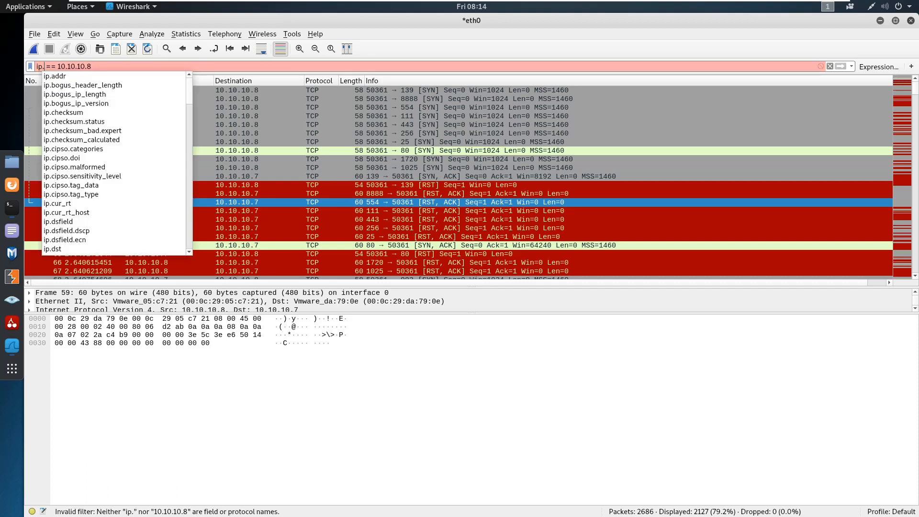
{"action": "type", "text": "sc"}
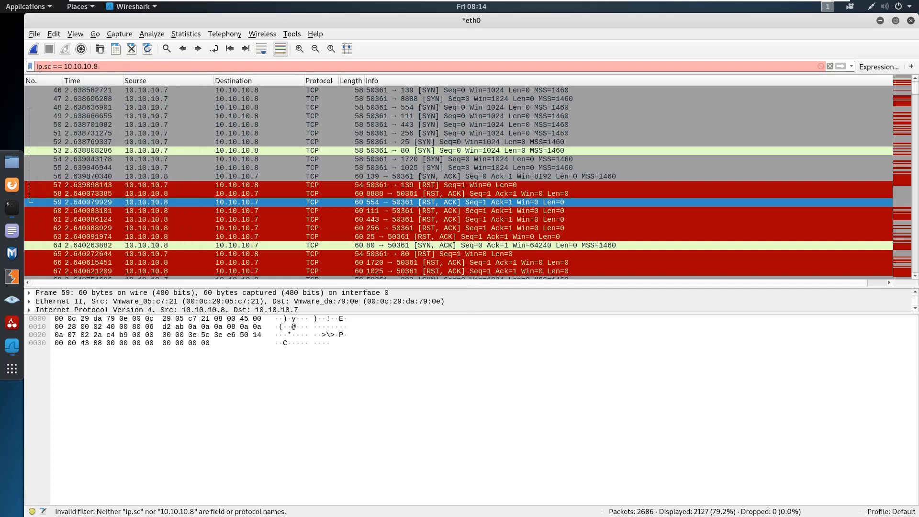
{"action": "key", "text": "BackSpace"}
{"action": "type", "text": "rc"}
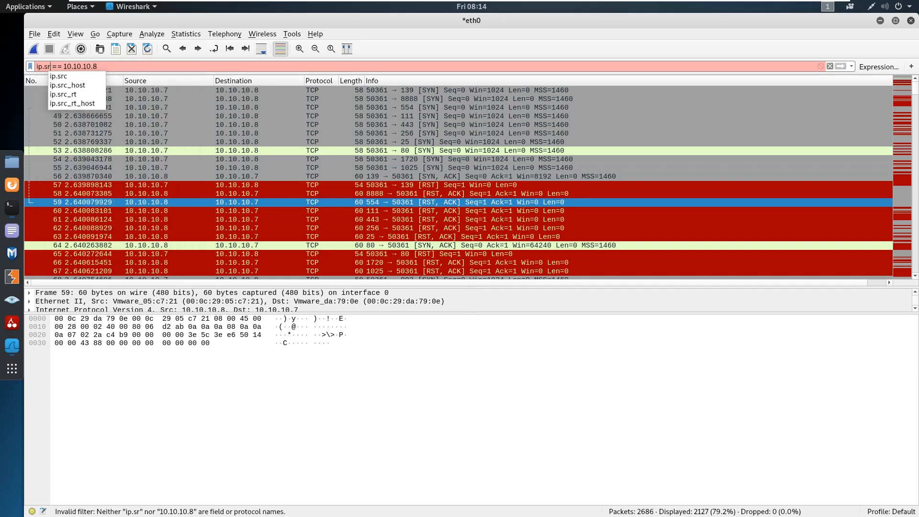
{"action": "key", "text": "Return"}
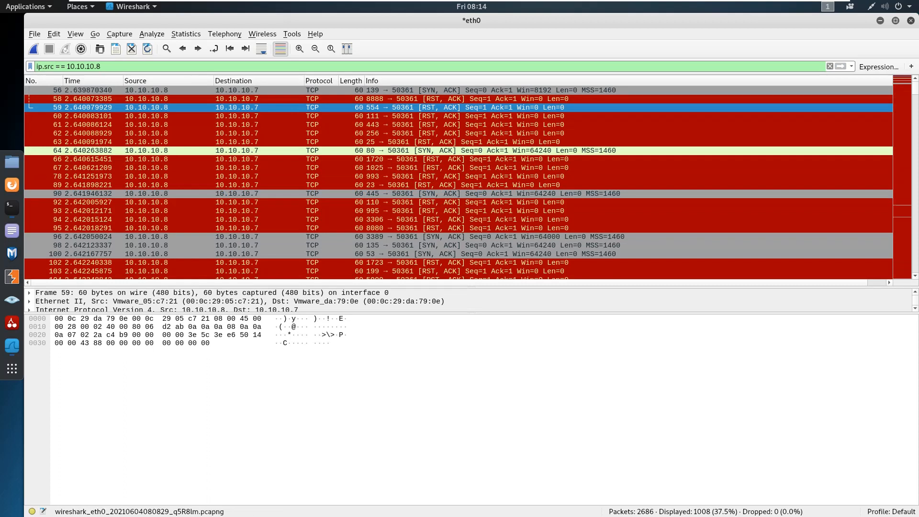
Step: Change the display filter to ip.dst == 10.10.10.8, apply it, and look through the packets sent to the target
{"action": "left_click_drag", "start_coordinate": [67, 67], "coordinate": [102, 66]}
{"action": "left_click", "coordinate": [54, 66]}
{"action": "key", "text": "BackSpace"}
{"action": "key", "text": "BackSpace"}
{"action": "key", "text": "BackSpace"}
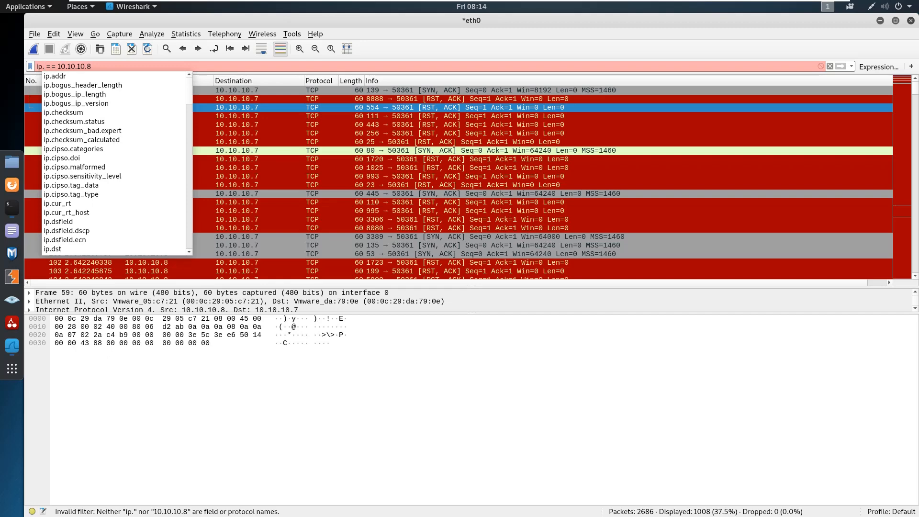
{"action": "type", "text": "dst"}
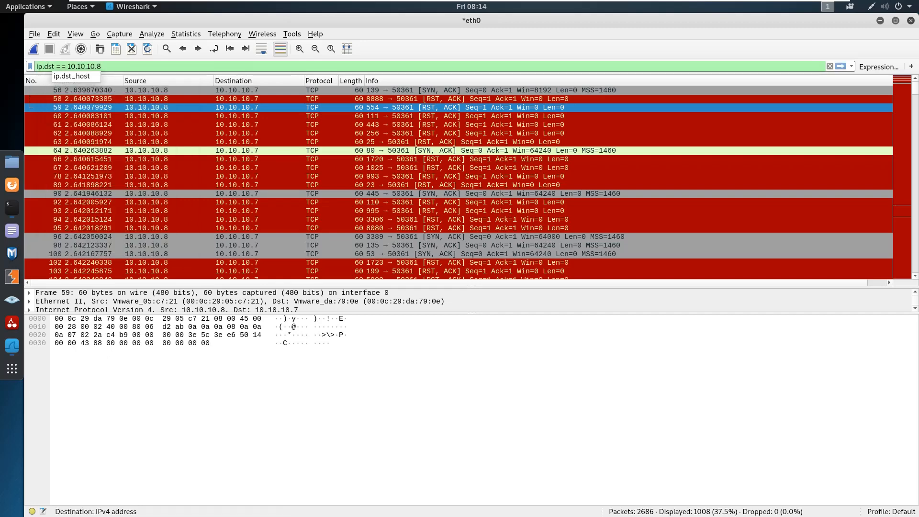
{"action": "key", "text": "Return"}
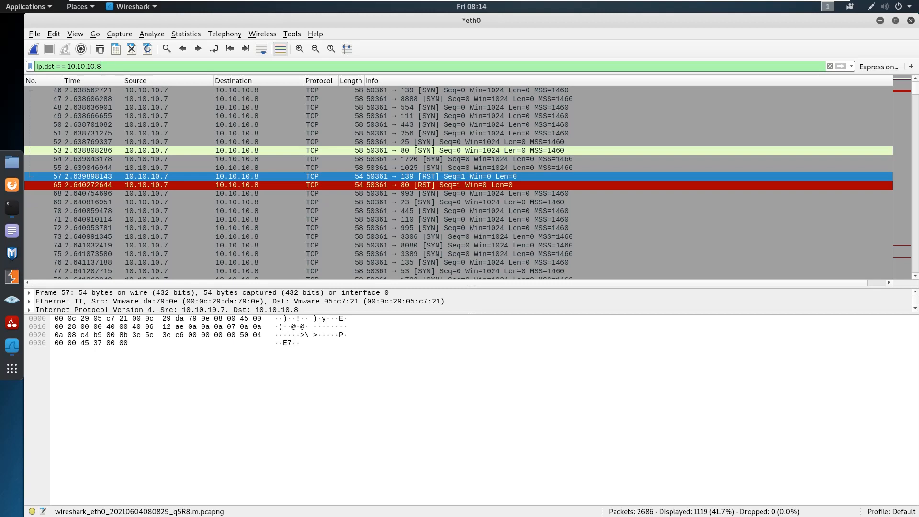
{"action": "scroll", "coordinate": [458, 183], "scroll_direction": "down", "scroll_amount": 3}
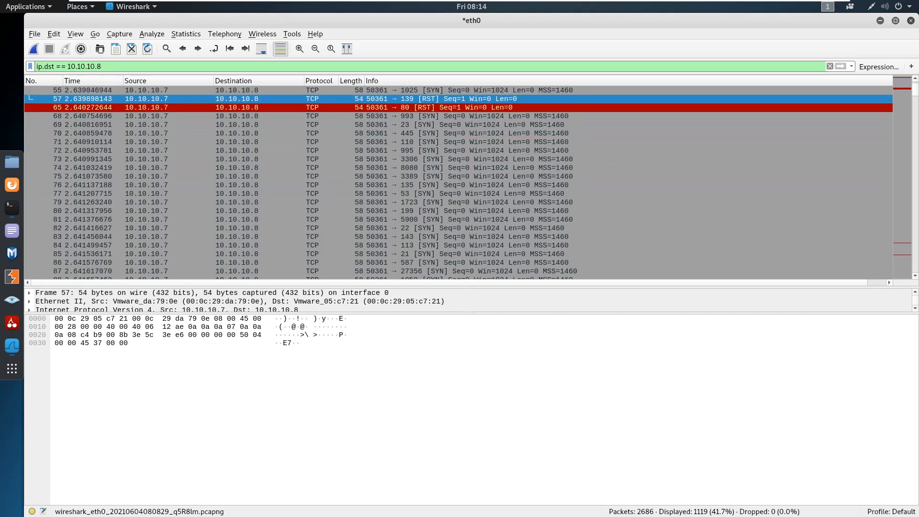
{"action": "scroll", "coordinate": [459, 182], "scroll_direction": "up", "scroll_amount": 3}
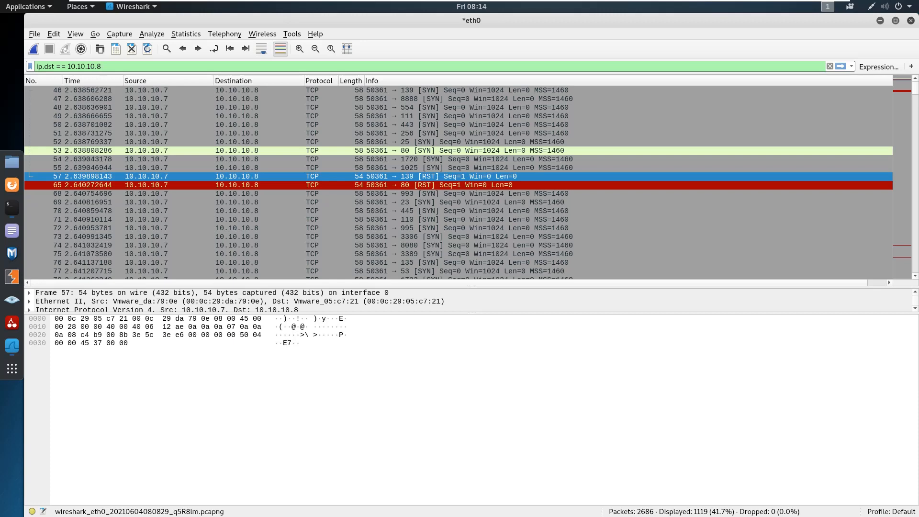
Step: Replace the display filter with tcp.port == 80 and apply it to the packet list
{"action": "key", "text": "BackSpace"}
{"action": "key", "text": "BackSpace"}
{"action": "key", "text": "BackSpace"}
{"action": "key", "text": "BackSpace"}
{"action": "key", "text": "BackSpace"}
{"action": "key", "text": "BackSpace"}
{"action": "key", "text": "BackSpace"}
{"action": "key", "text": "BackSpace"}
{"action": "key", "text": "BackSpace"}
{"action": "key", "text": "BackSpace"}
{"action": "key", "text": "BackSpace"}
{"action": "key", "text": "BackSpace"}
{"action": "key", "text": "BackSpace"}
{"action": "key", "text": "BackSpace"}
{"action": "key", "text": "BackSpace"}
{"action": "key", "text": "BackSpace"}
{"action": "key", "text": "BackSpace"}
{"action": "key", "text": "BackSpace"}
{"action": "key", "text": "BackSpace"}
{"action": "key", "text": "BackSpace"}
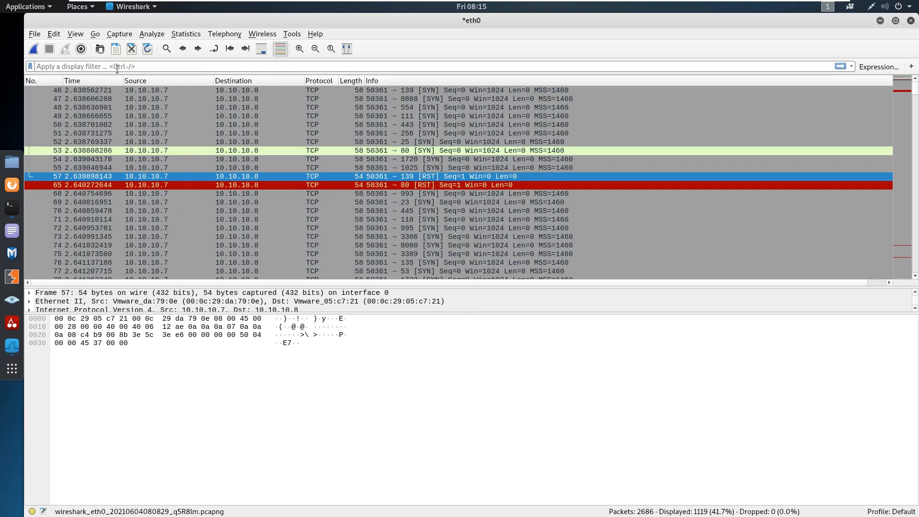
{"action": "type", "text": "tcp"}
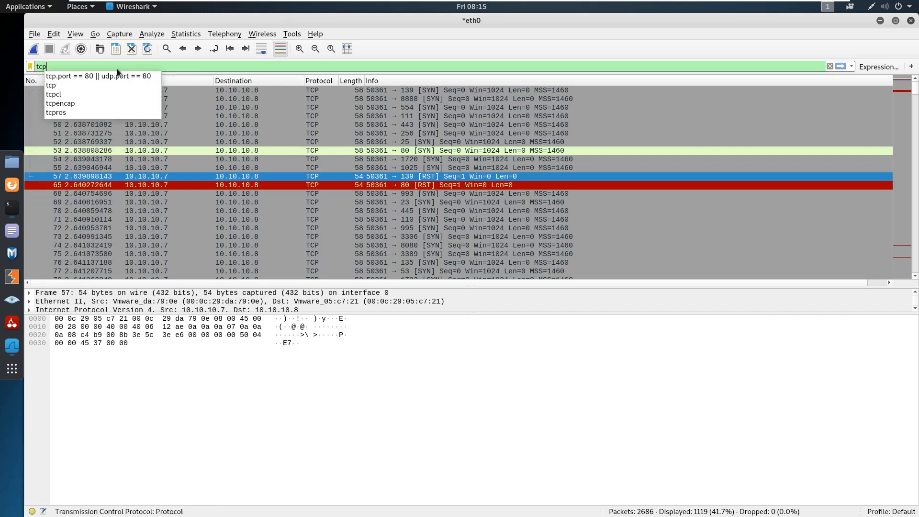
{"action": "type", "text": "."}
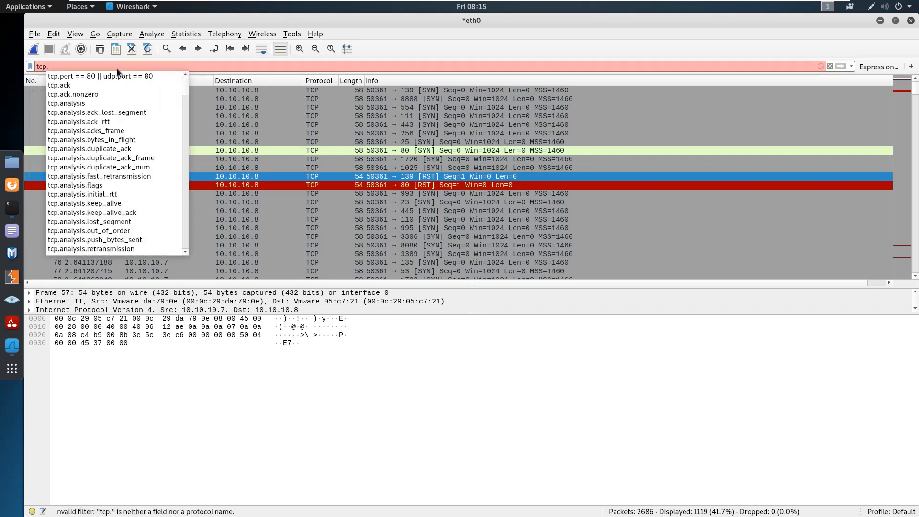
{"action": "type", "text": "port =="}
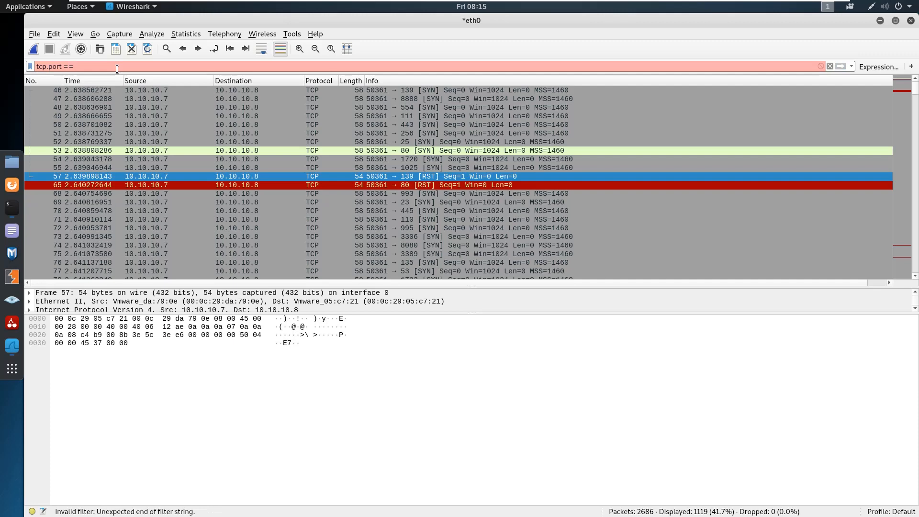
{"action": "type", "text": " 80"}
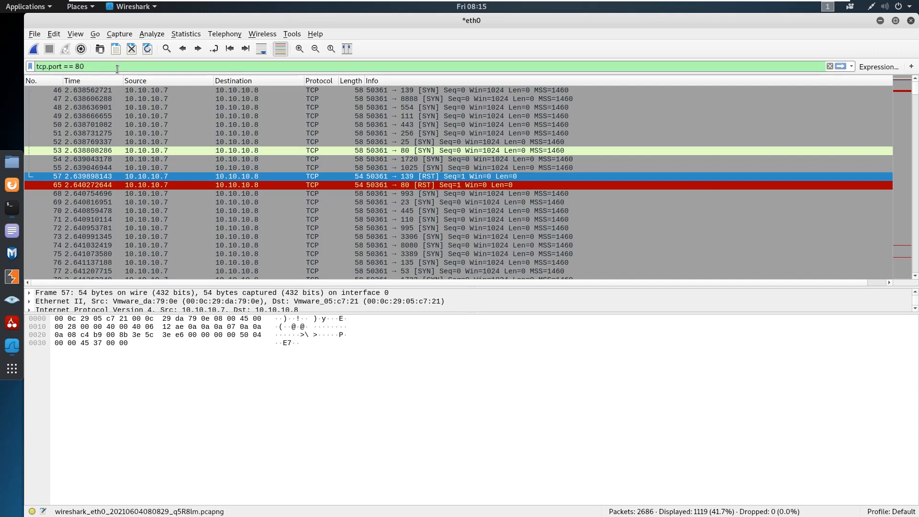
{"action": "key", "text": "Return"}
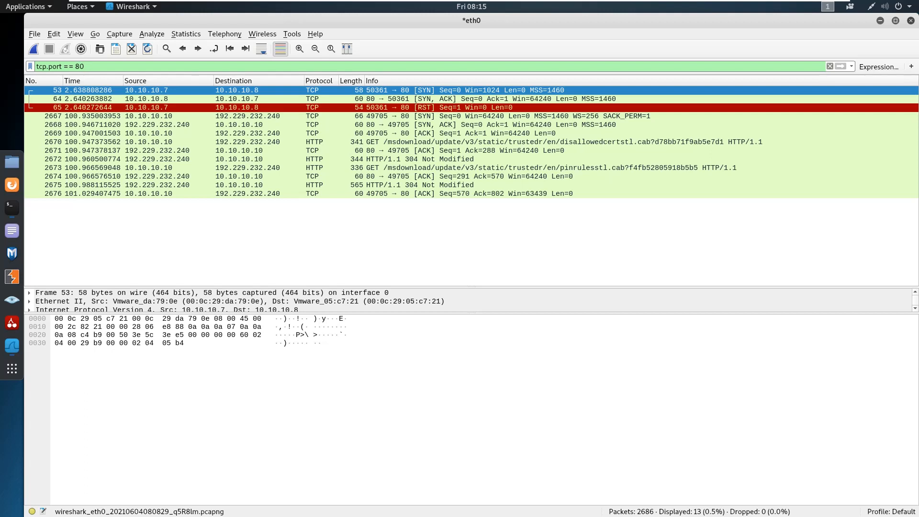
Step: Change the port in the display filter to 21 and apply it
{"action": "key", "text": "BackSpace"}
{"action": "key", "text": "BackSpace"}
{"action": "type", "text": "21"}
{"action": "key", "text": "Return"}
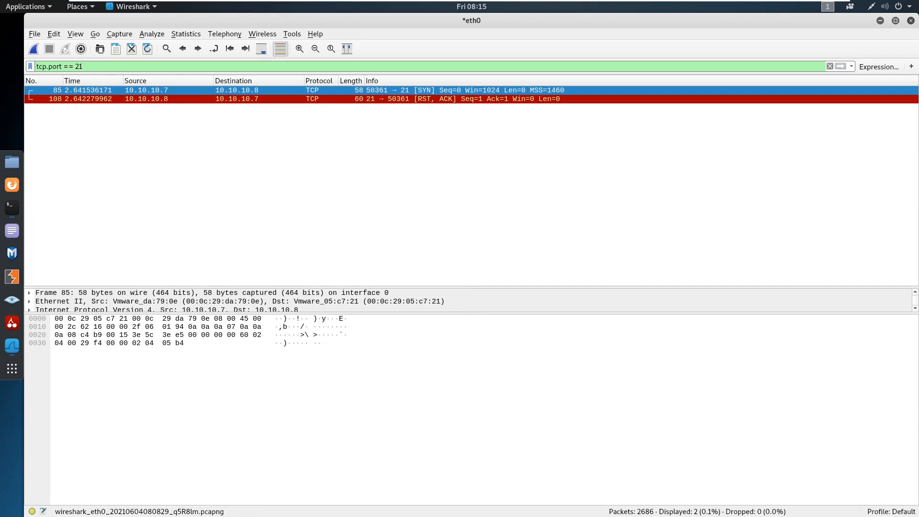
Step: Replace the display filter with the combined expression ip.addr == 10.10.10.8 && tcp.port == 80 and apply it
{"action": "key", "text": "ctrl+a"}
{"action": "type", "text": "ip"}
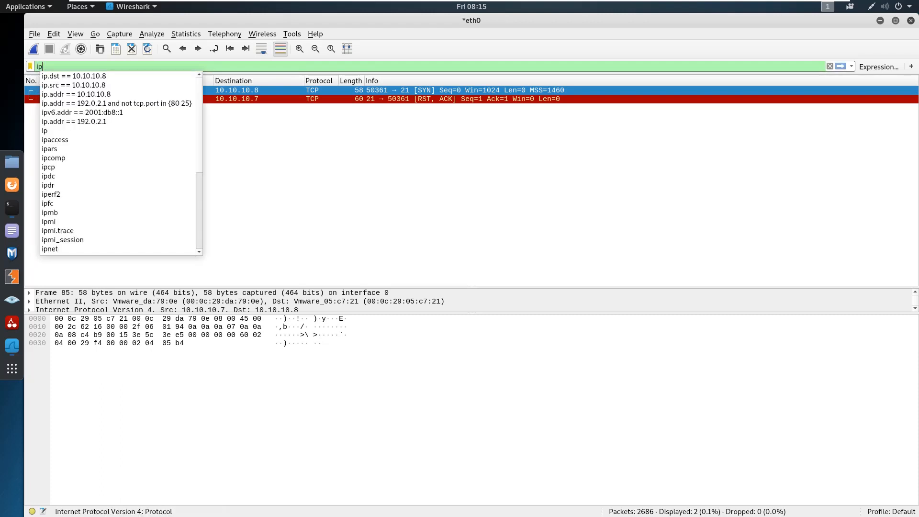
{"action": "type", "text": ".addr "}
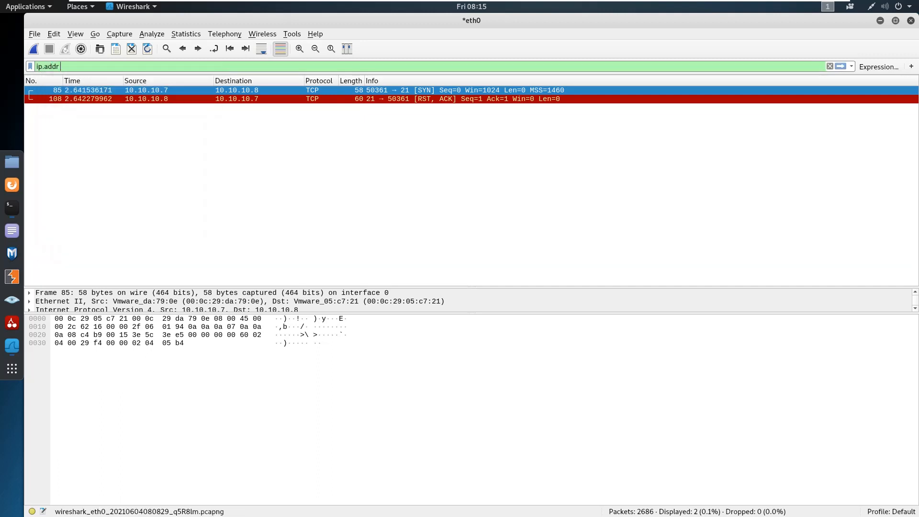
{"action": "type", "text": "== "}
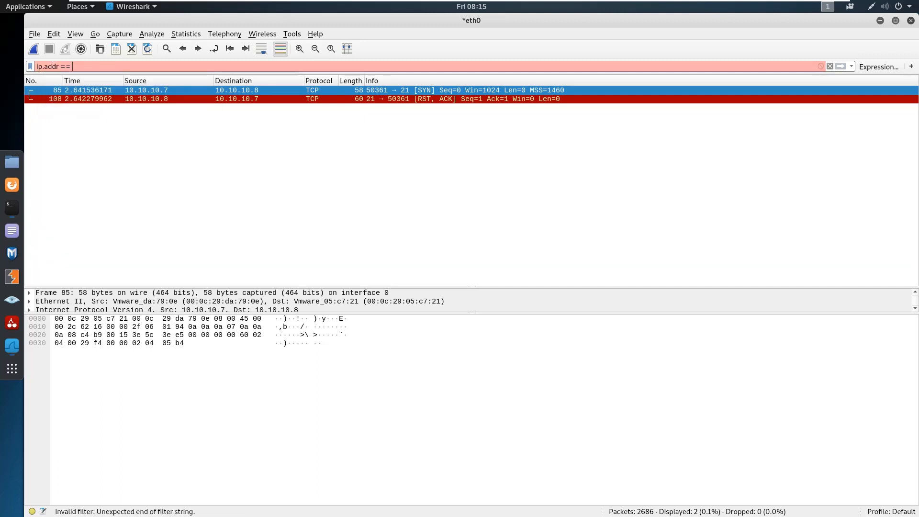
{"action": "type", "text": "10.10.1"}
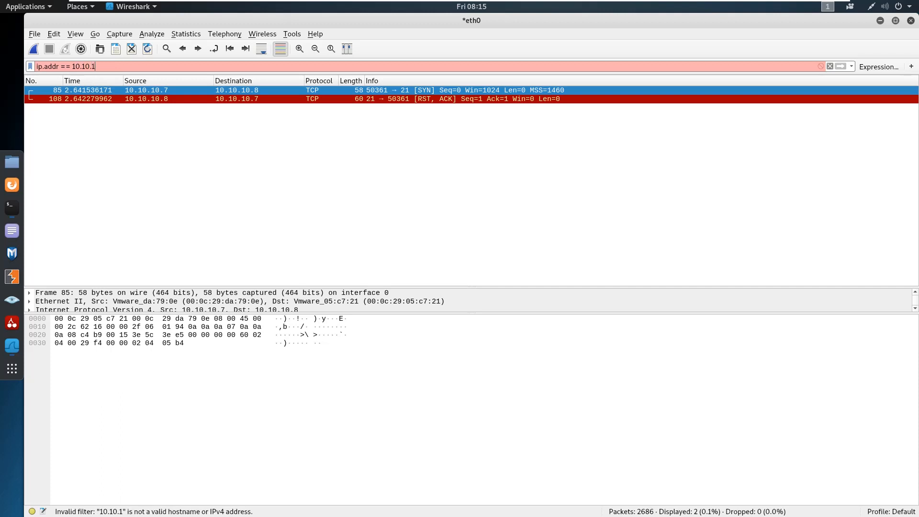
{"action": "type", "text": "0.8 "}
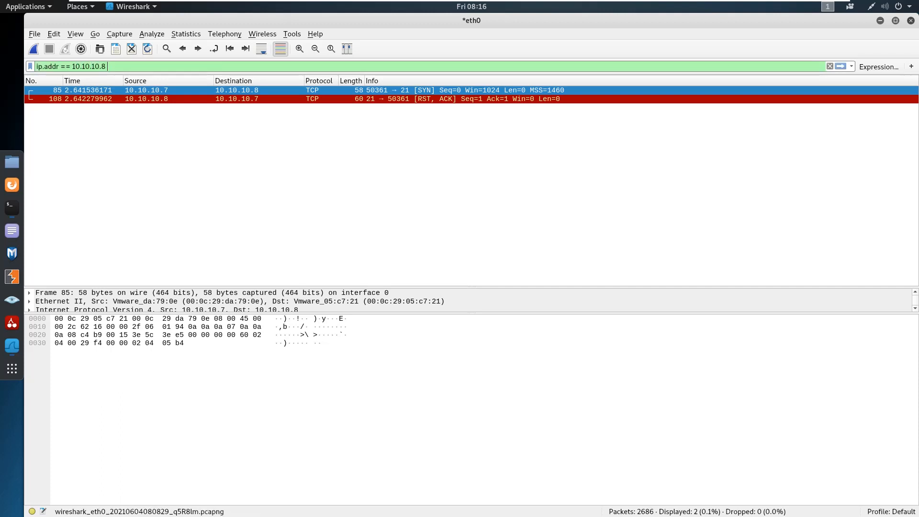
{"action": "type", "text": "&&"}
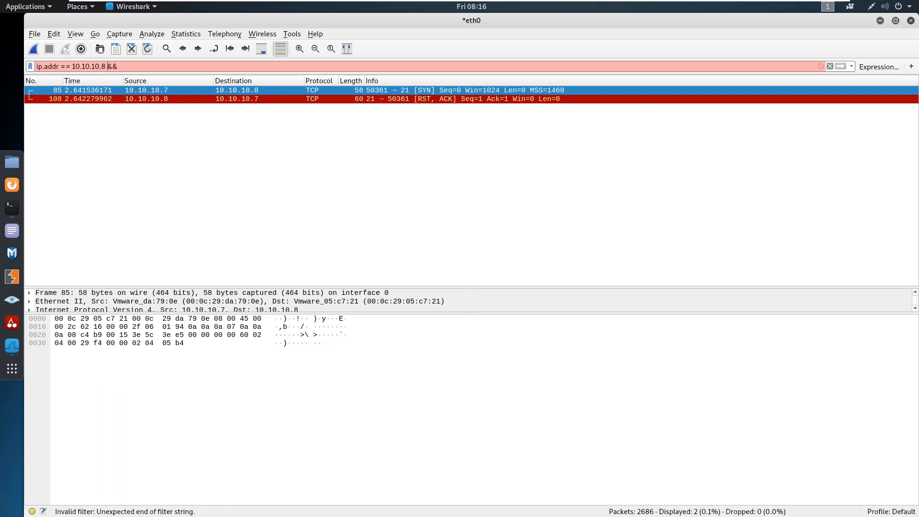
{"action": "key", "text": "Left"}
{"action": "type", "text": "tc"}
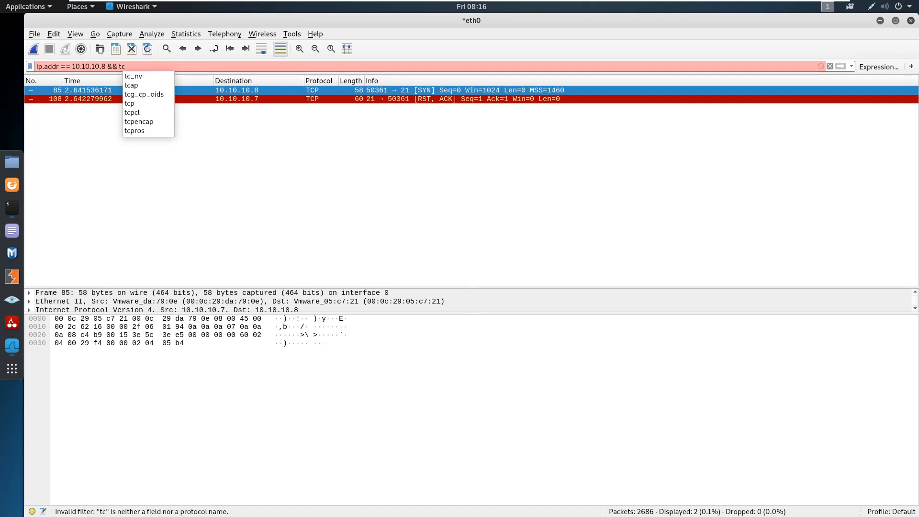
{"action": "type", "text": "p.po"}
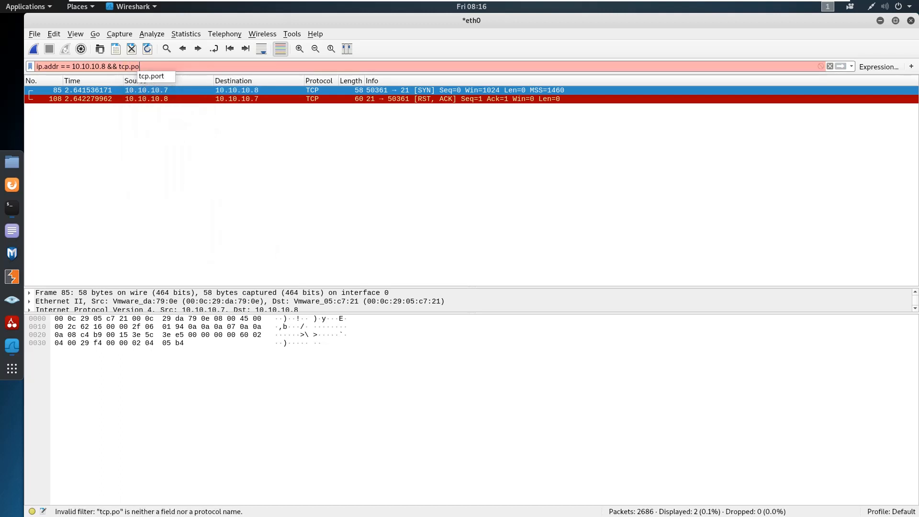
{"action": "type", "text": "rt"}
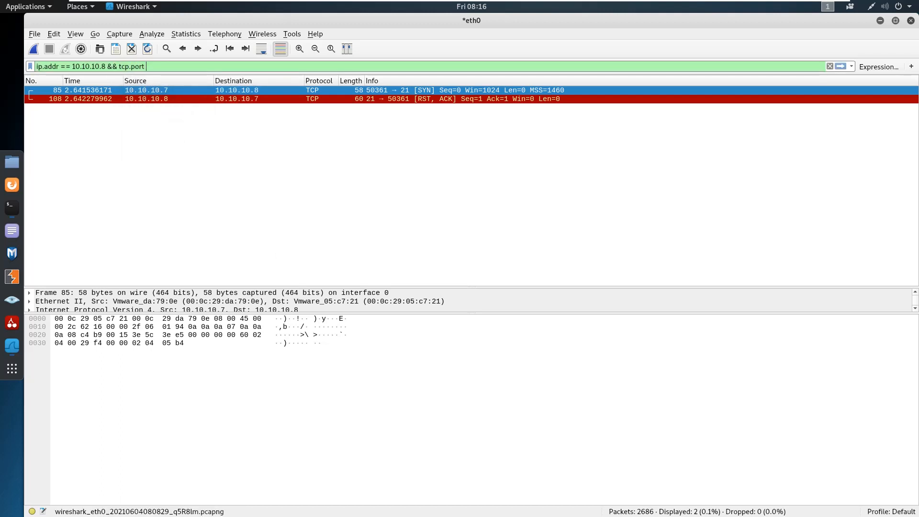
{"action": "type", "text": " =="}
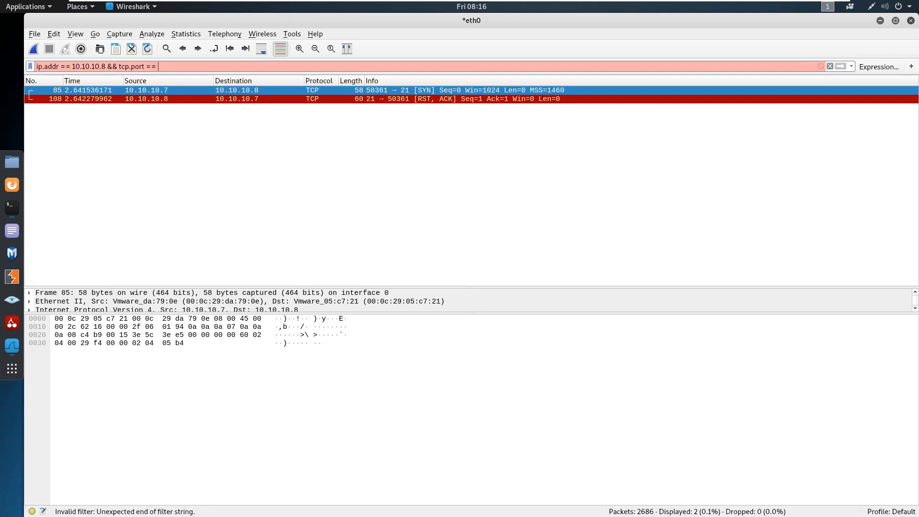
{"action": "type", "text": " 80"}
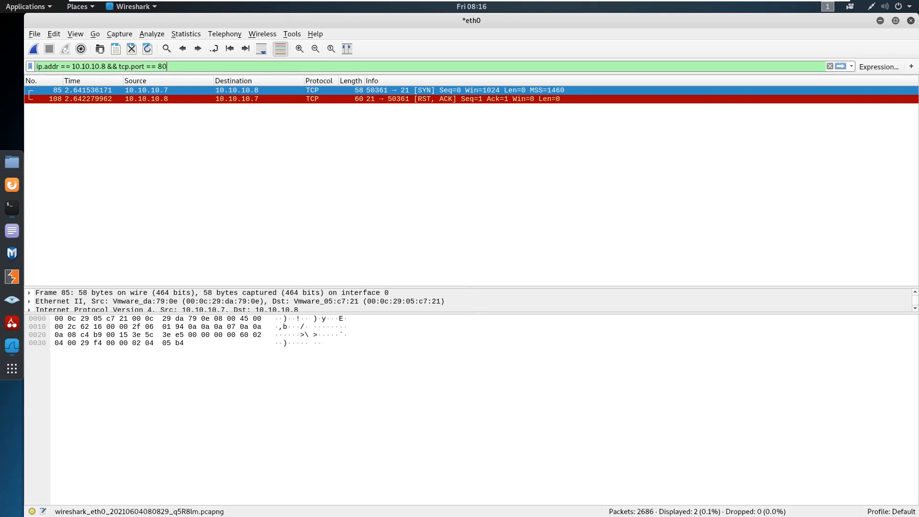
{"action": "key", "text": "Return"}
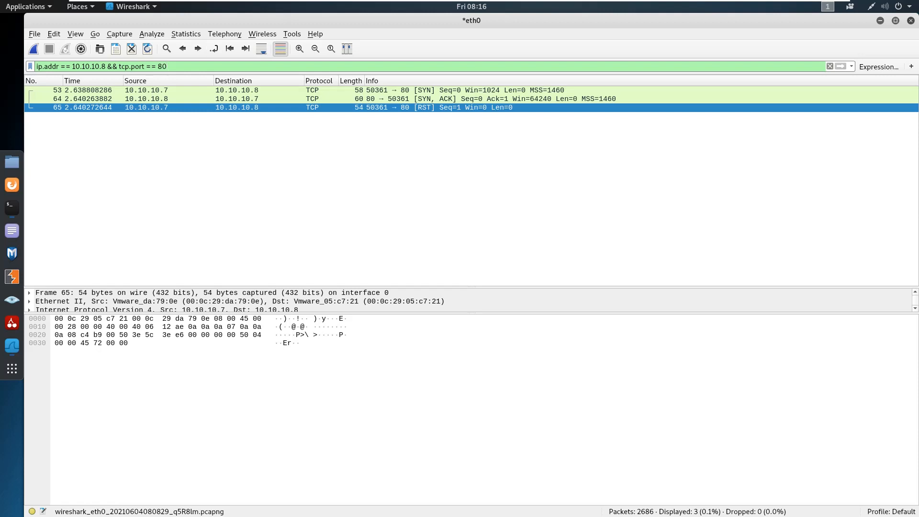
Step: Inspect the SYN, SYN-ACK and RST packets of the port 80 exchange in turn, and clear the display filter
{"action": "left_click", "coordinate": [430, 90]}
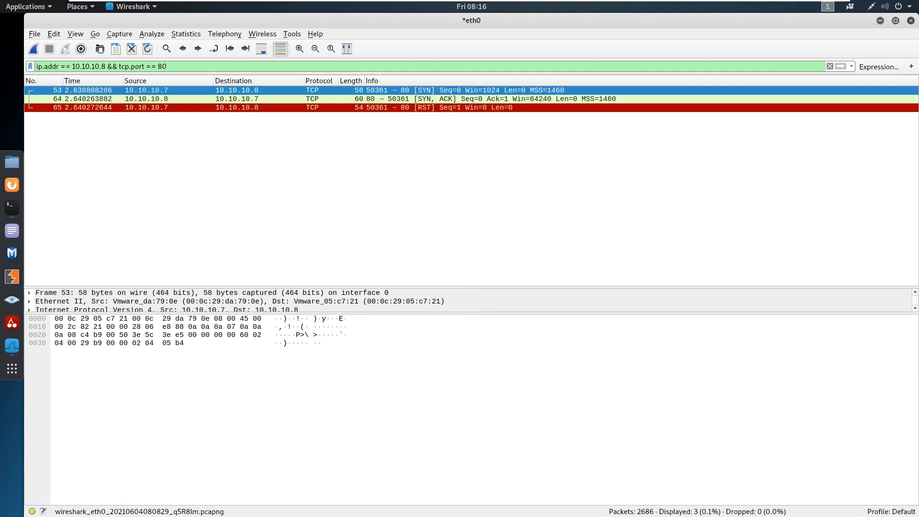
{"action": "left_click", "coordinate": [430, 98]}
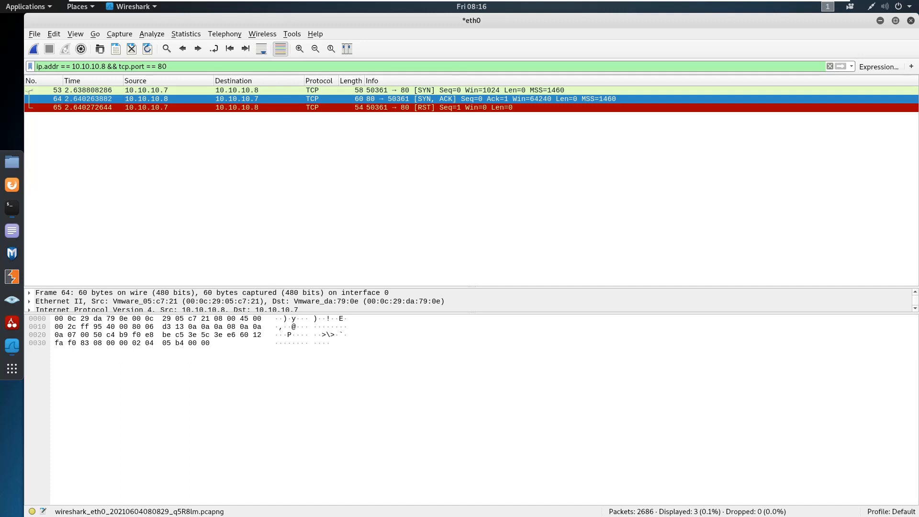
{"action": "left_click", "coordinate": [439, 108]}
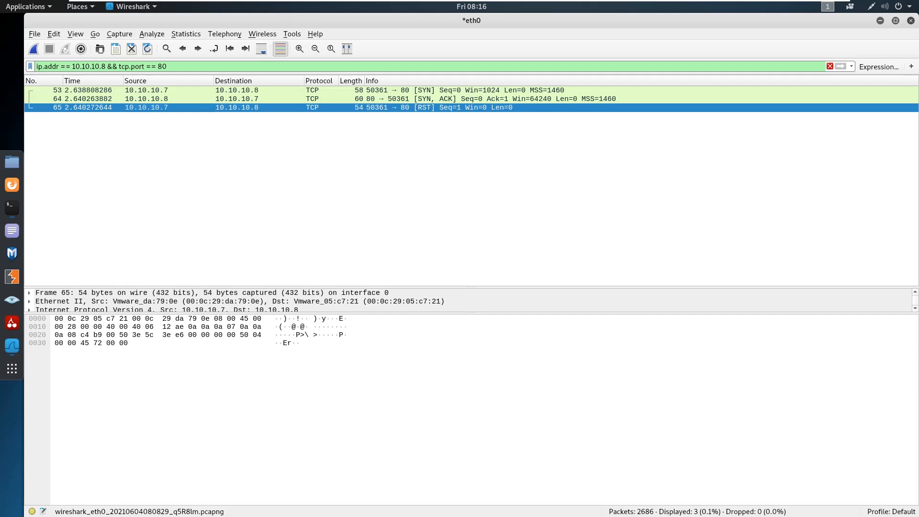
{"action": "left_click", "coordinate": [830, 66]}
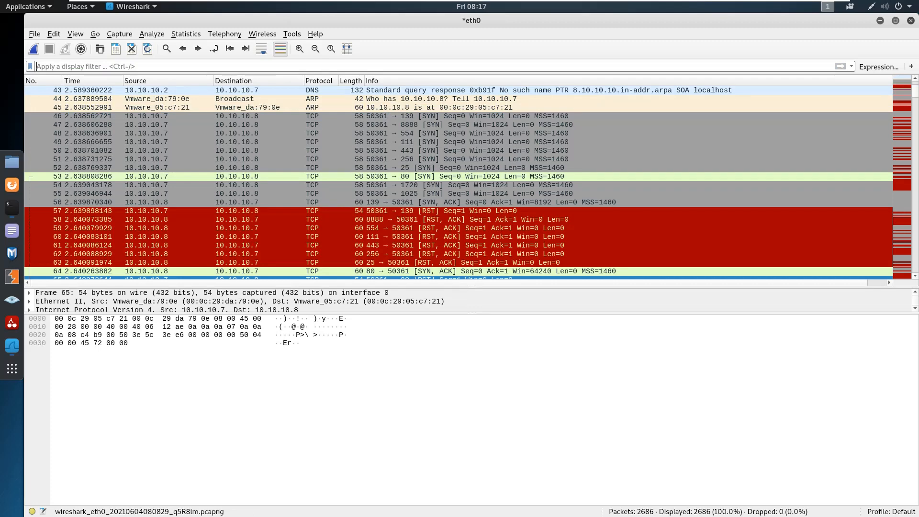